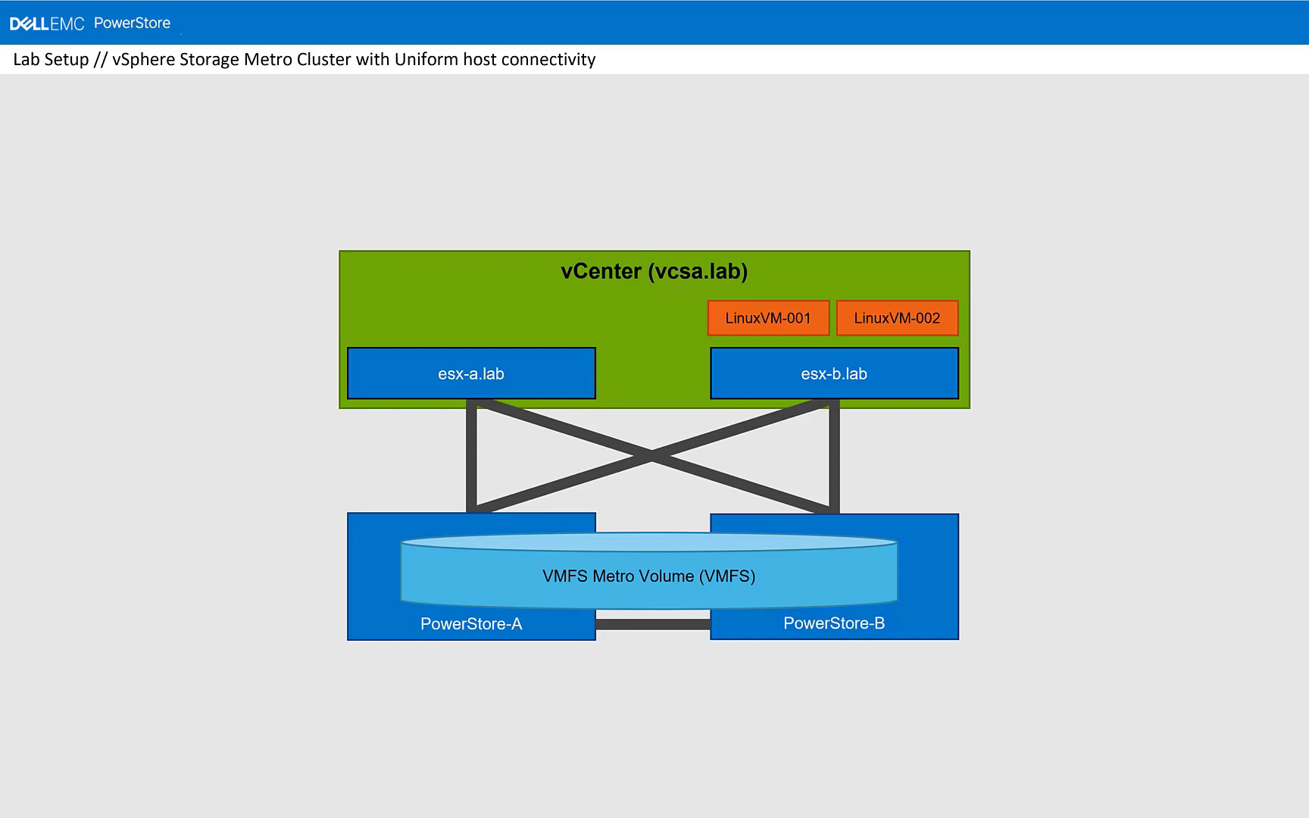
Step: Advance to the slide comparing uniform and non-uniform host connectivity
key("Right")
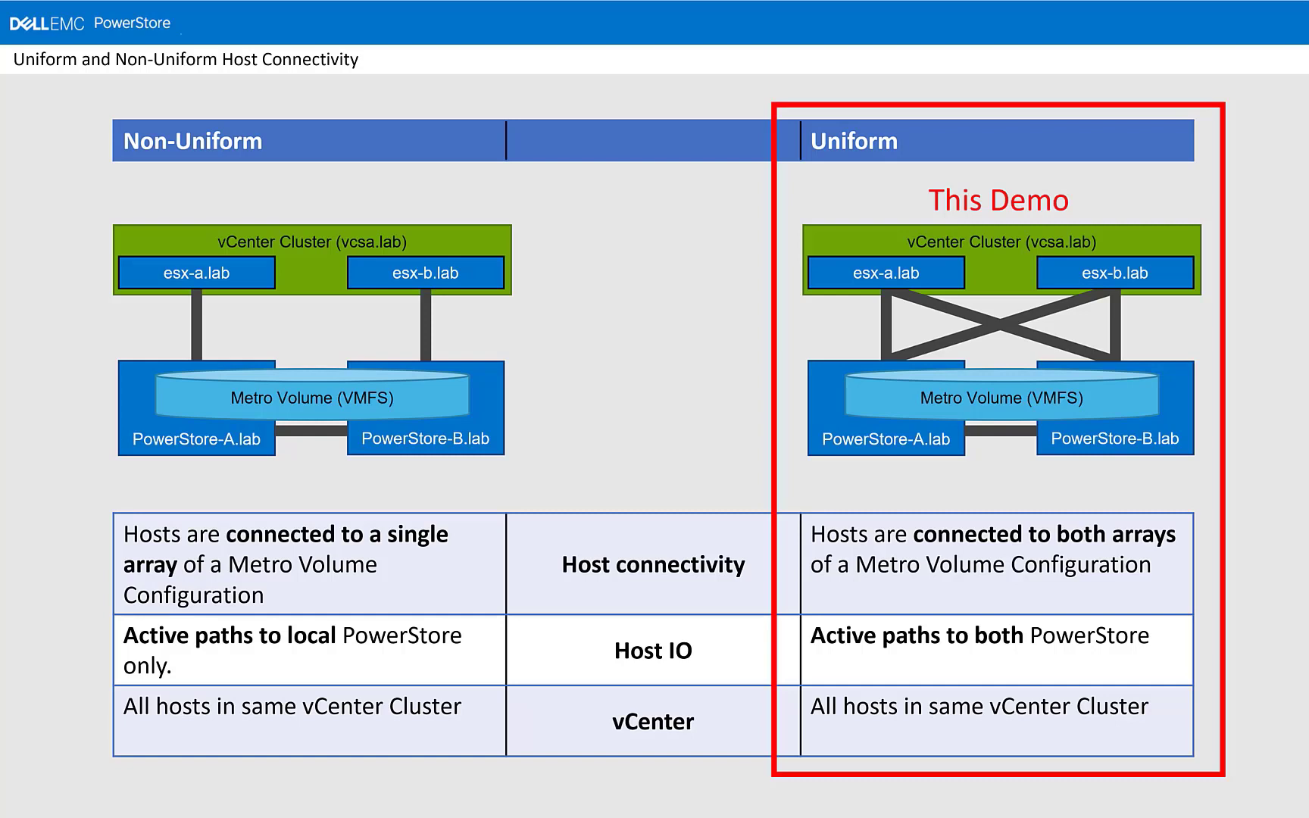
Step: Show the Lab Setup // Current Situation slide, then bring up the PowerStore-A dashboard
key("Right")
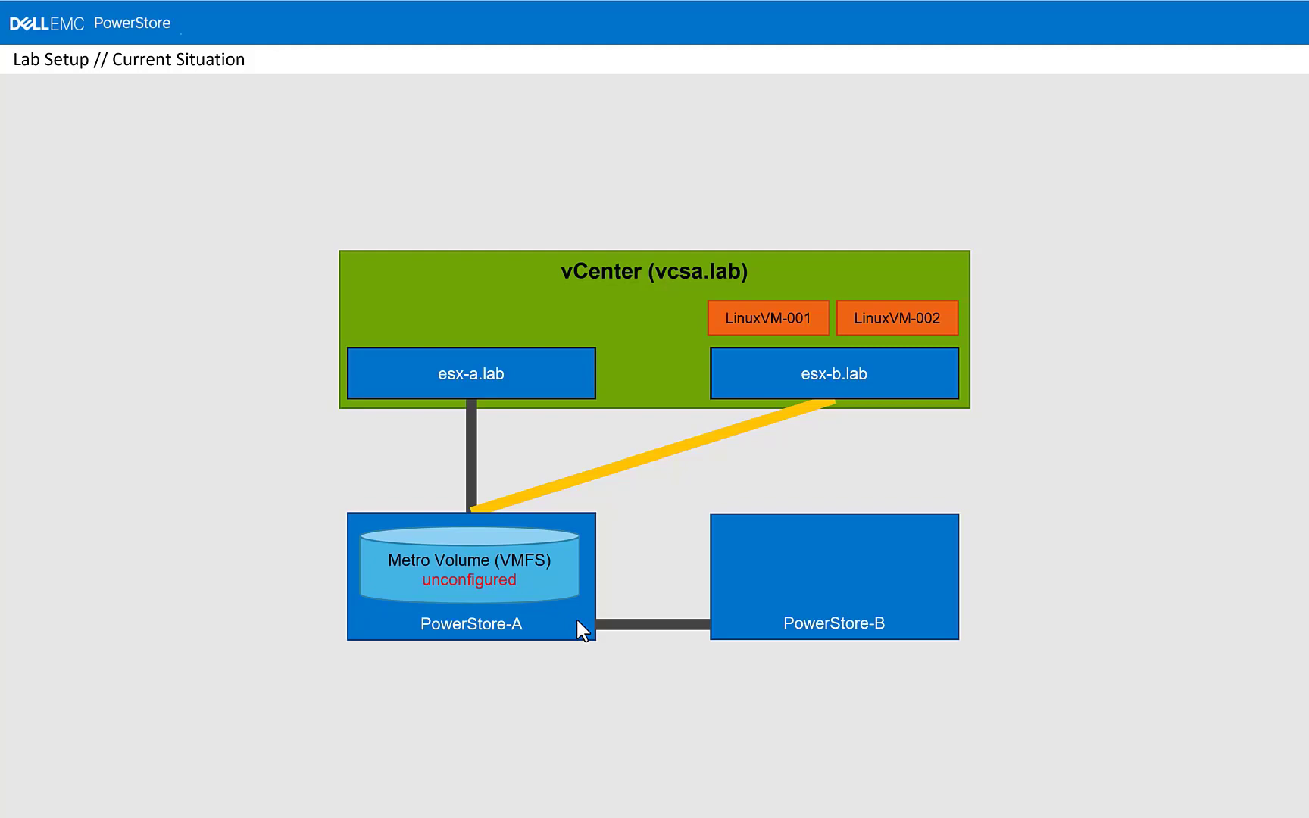
key("alt+Tab")
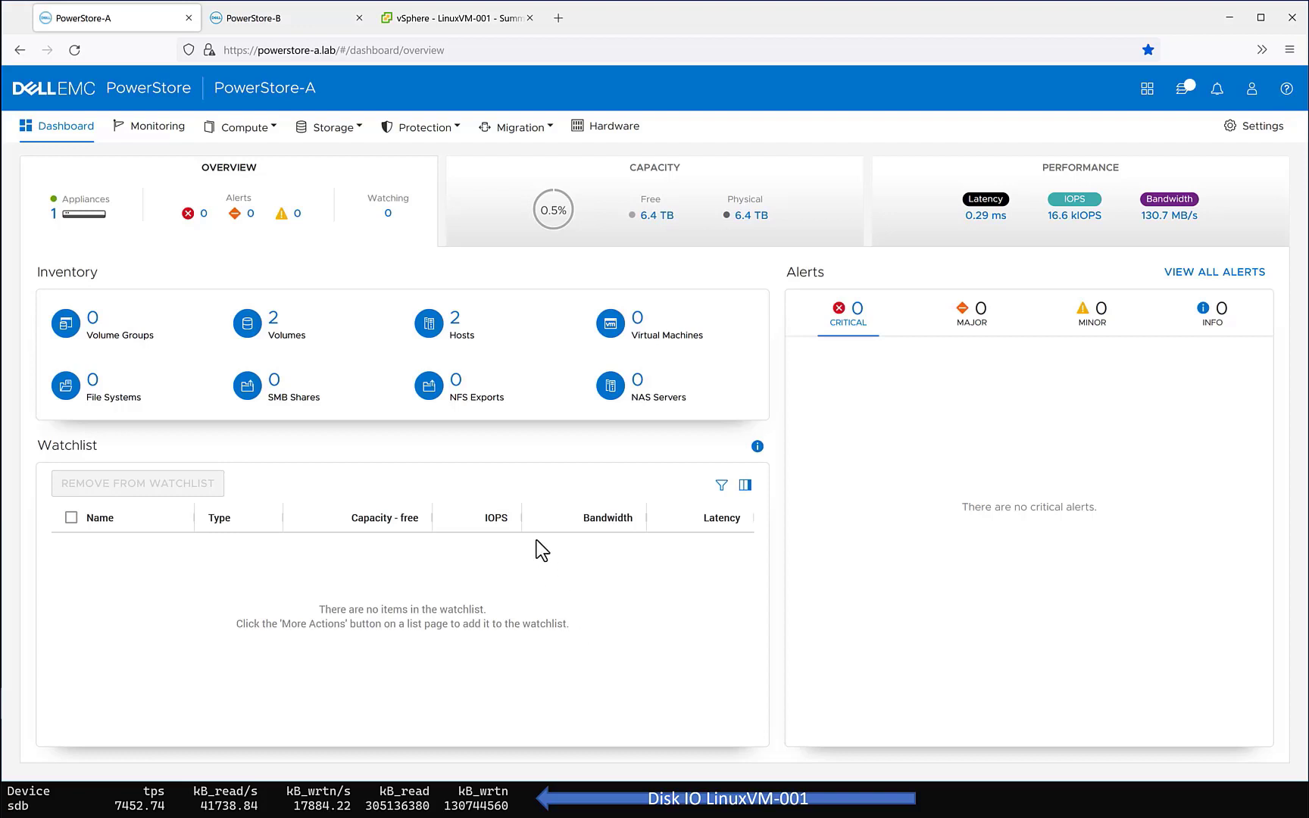
Step: View PowerStore-A's hosts, esx-a.lab and esx-b.lab, each with 2 volume mappings
left_click(428, 325)
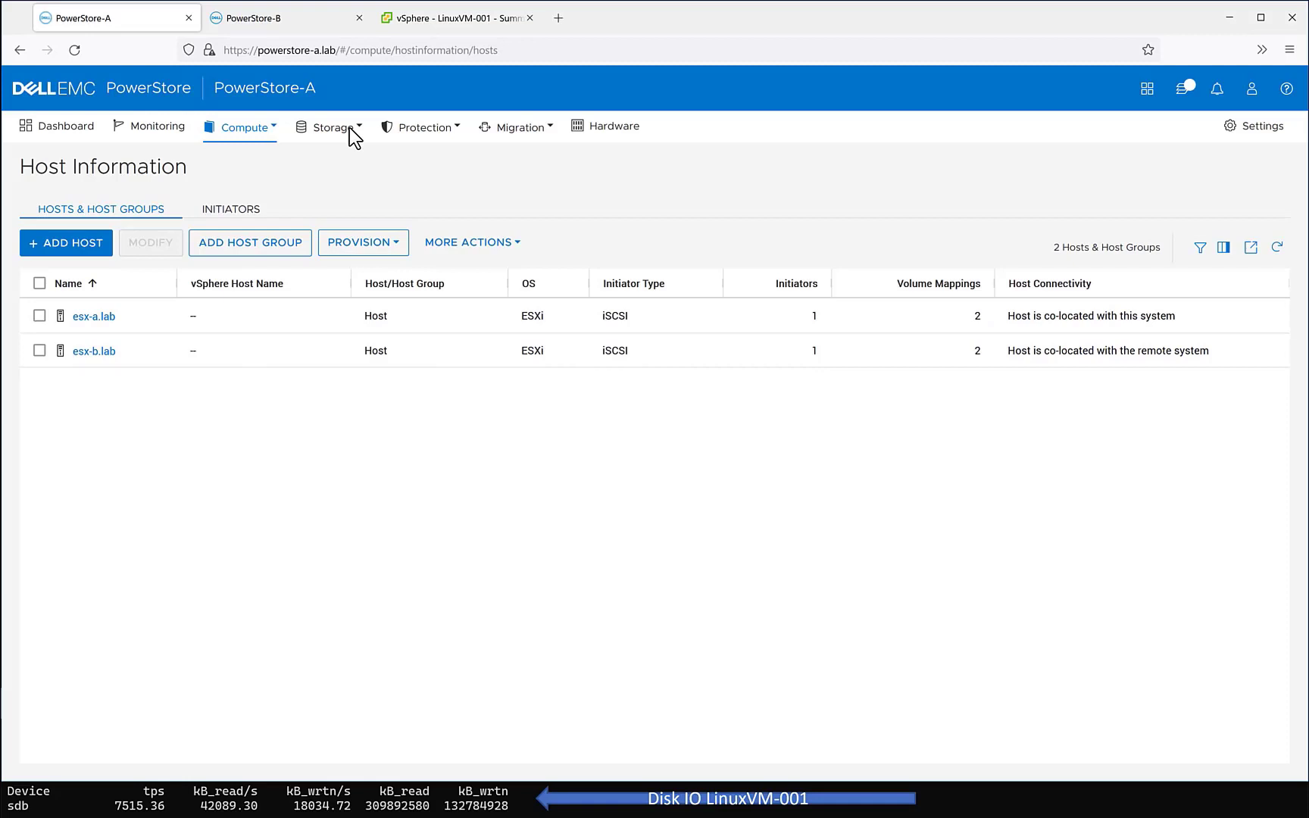
left_click(349, 126)
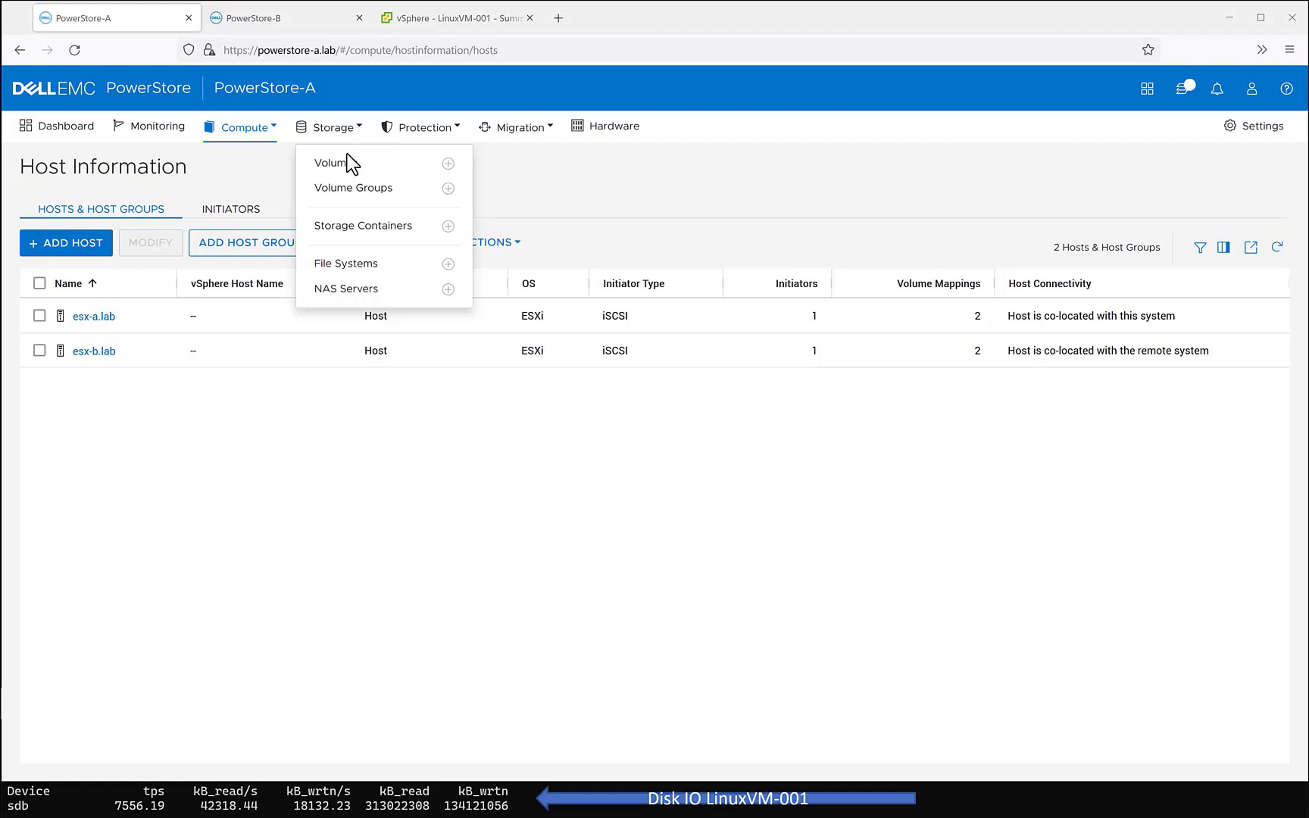
Step: Protect Metro Volume with a metro session to remote system PowerStore-B
left_click(345, 163)
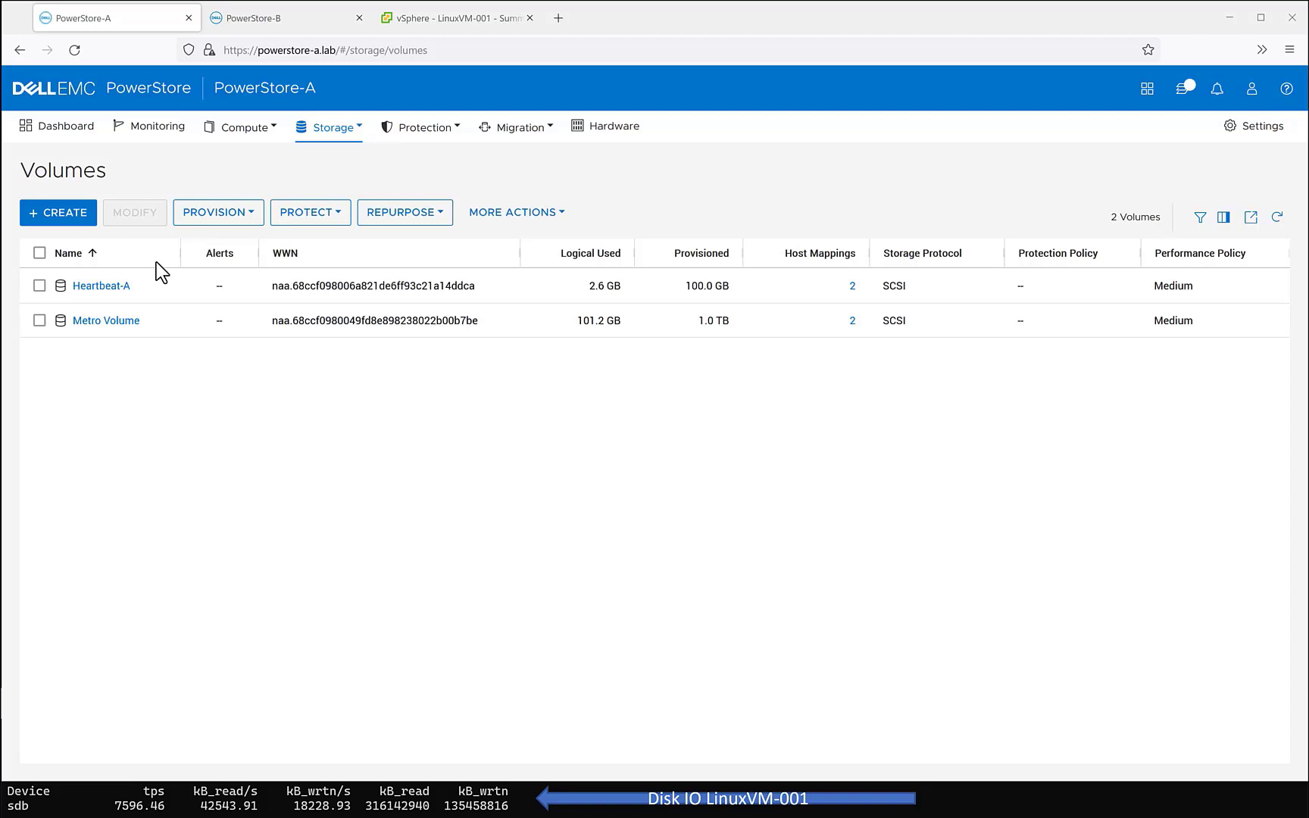
left_click(39, 320)
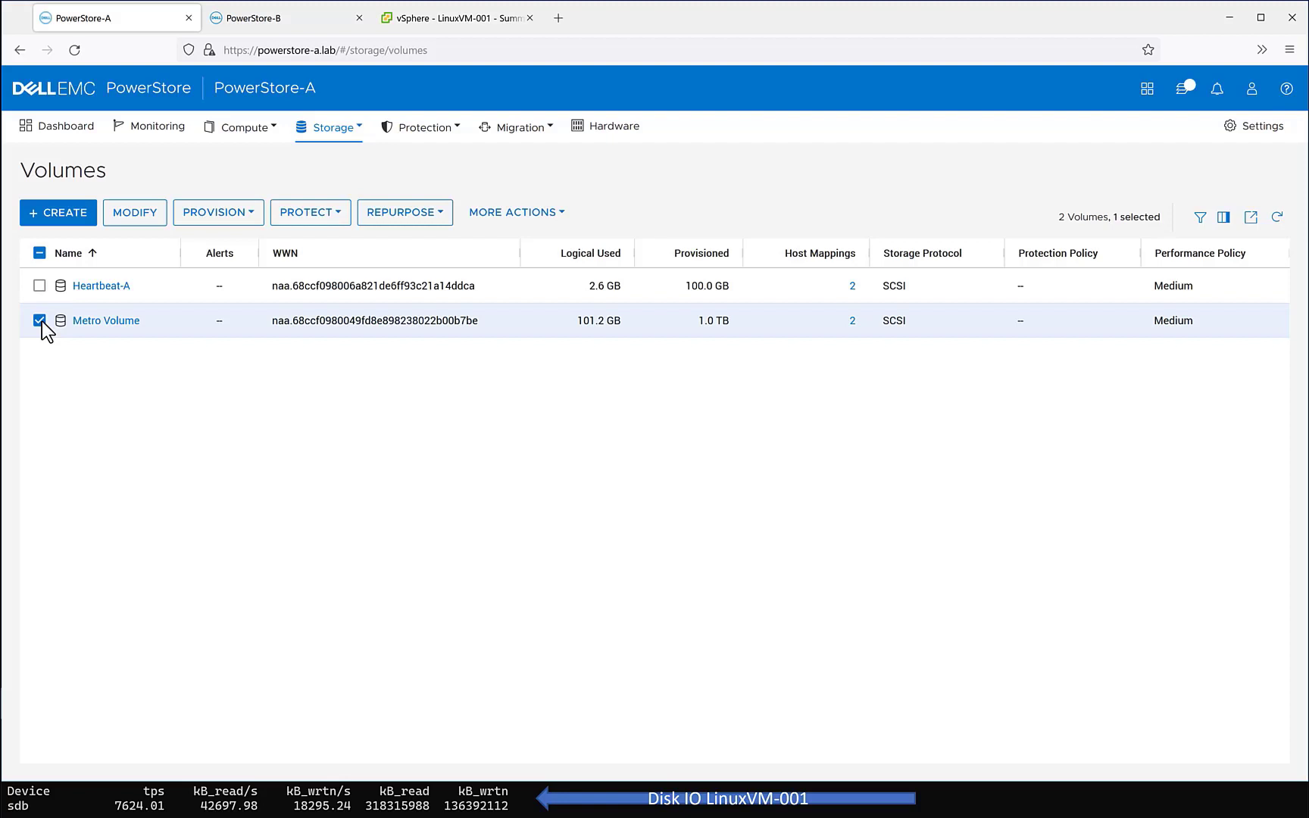
left_click(310, 214)
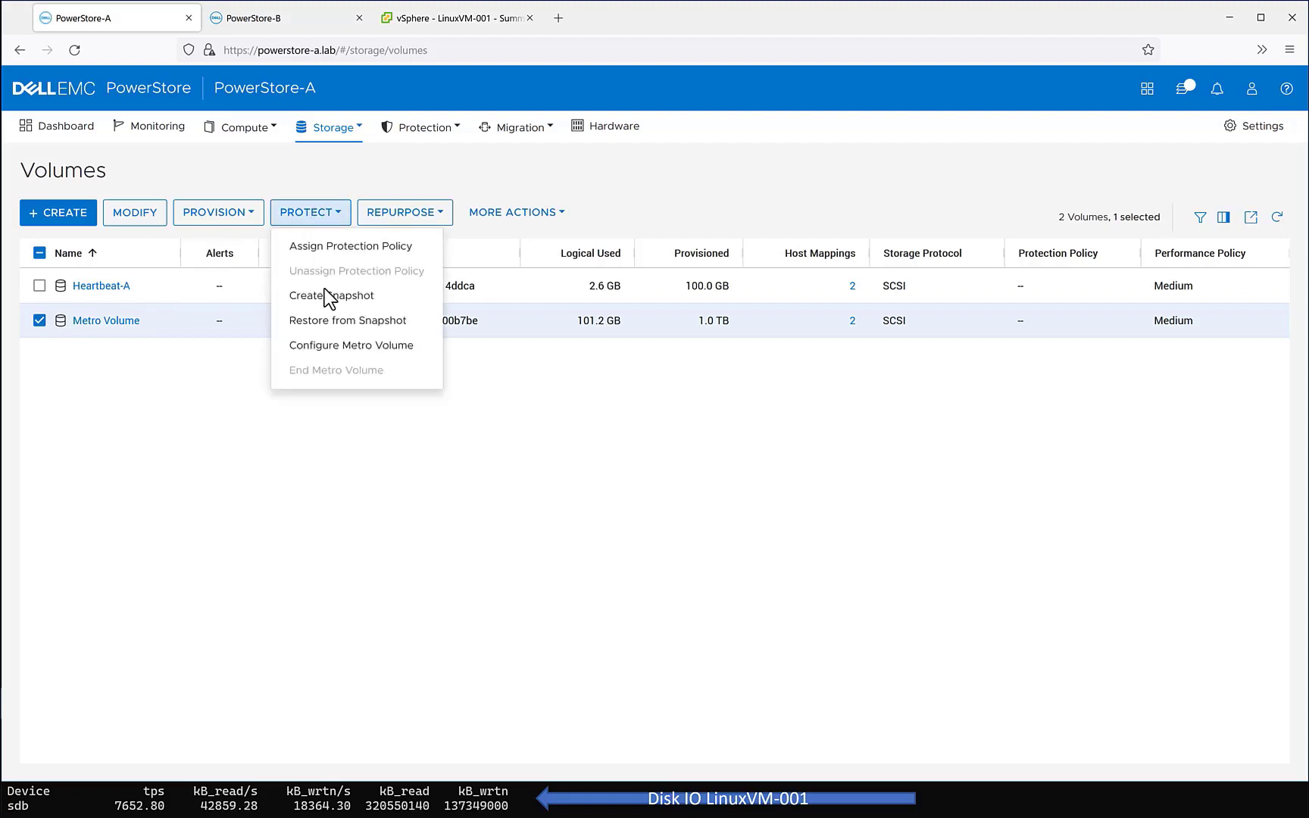
left_click(334, 346)
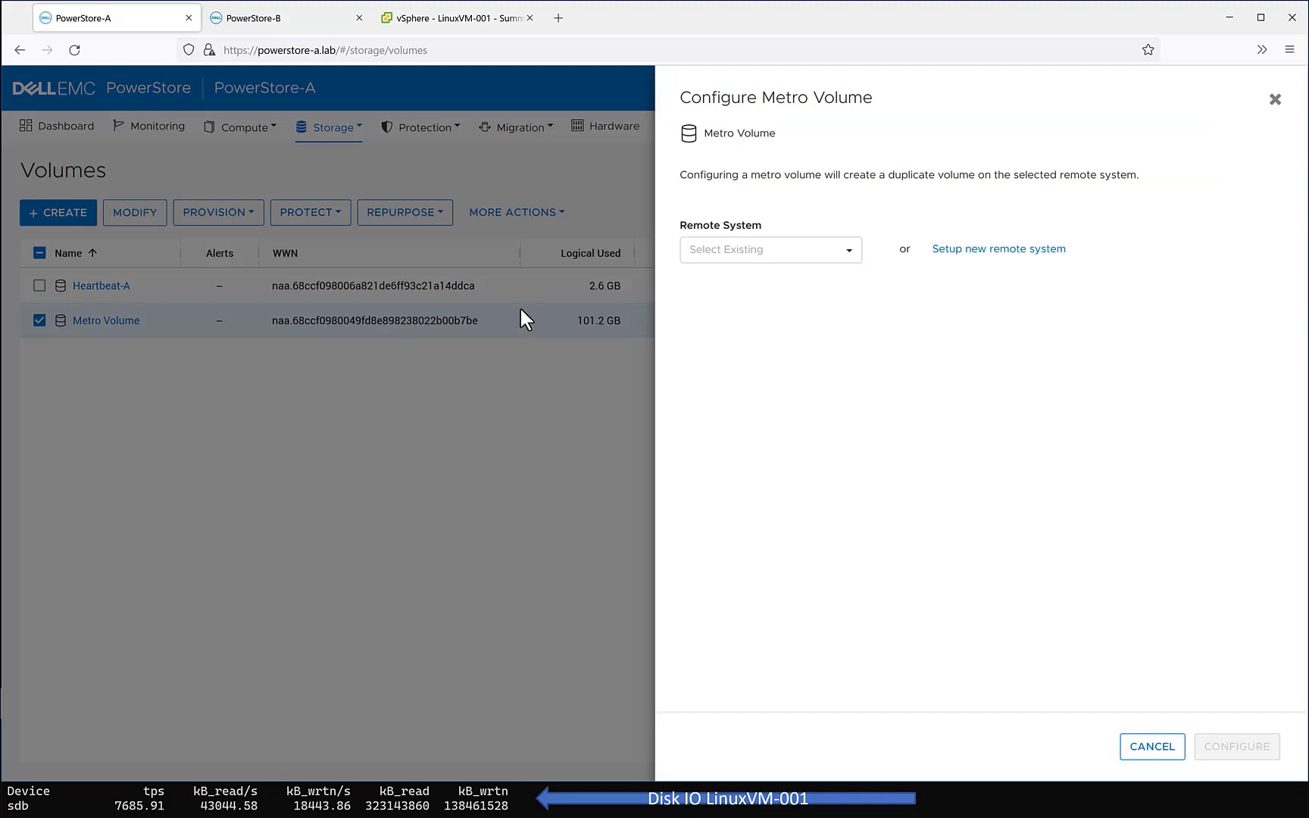
left_click(832, 255)
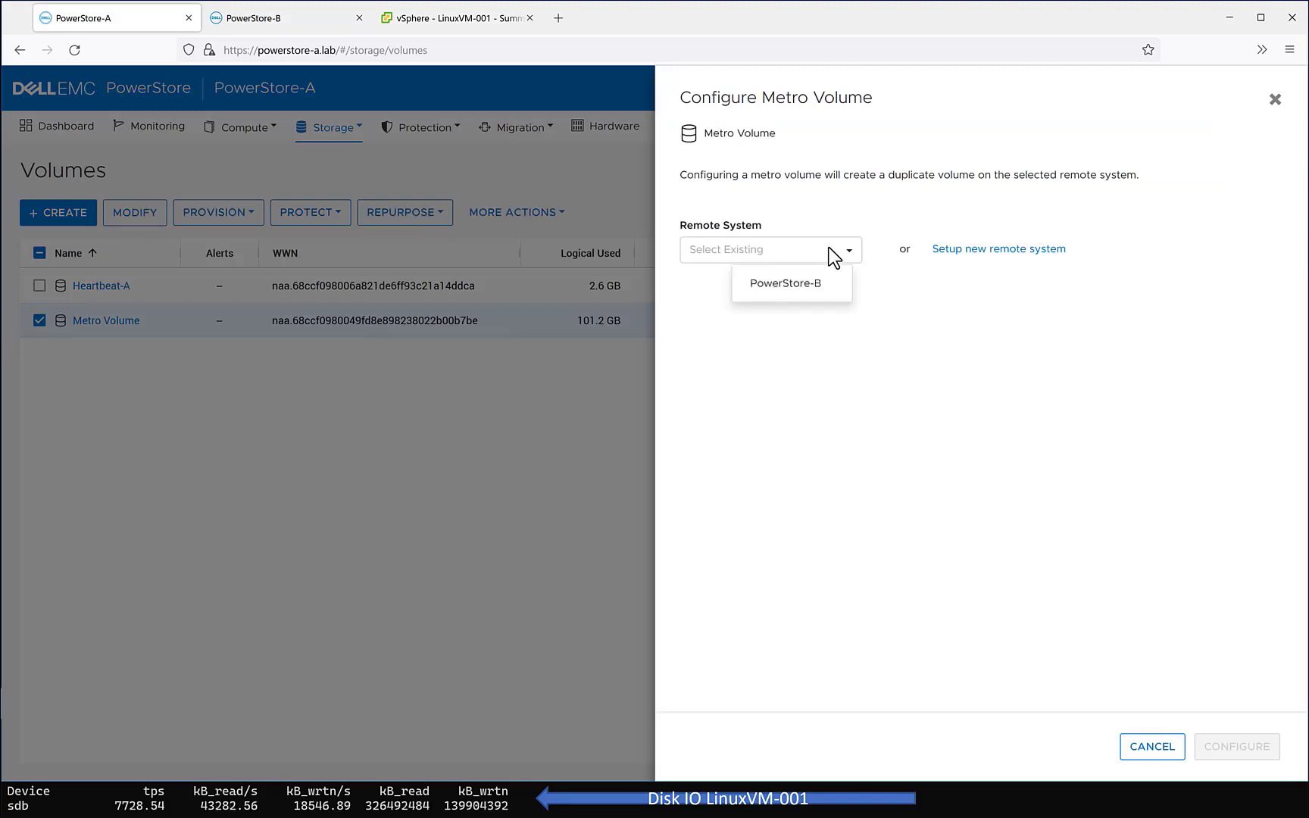
left_click(803, 292)
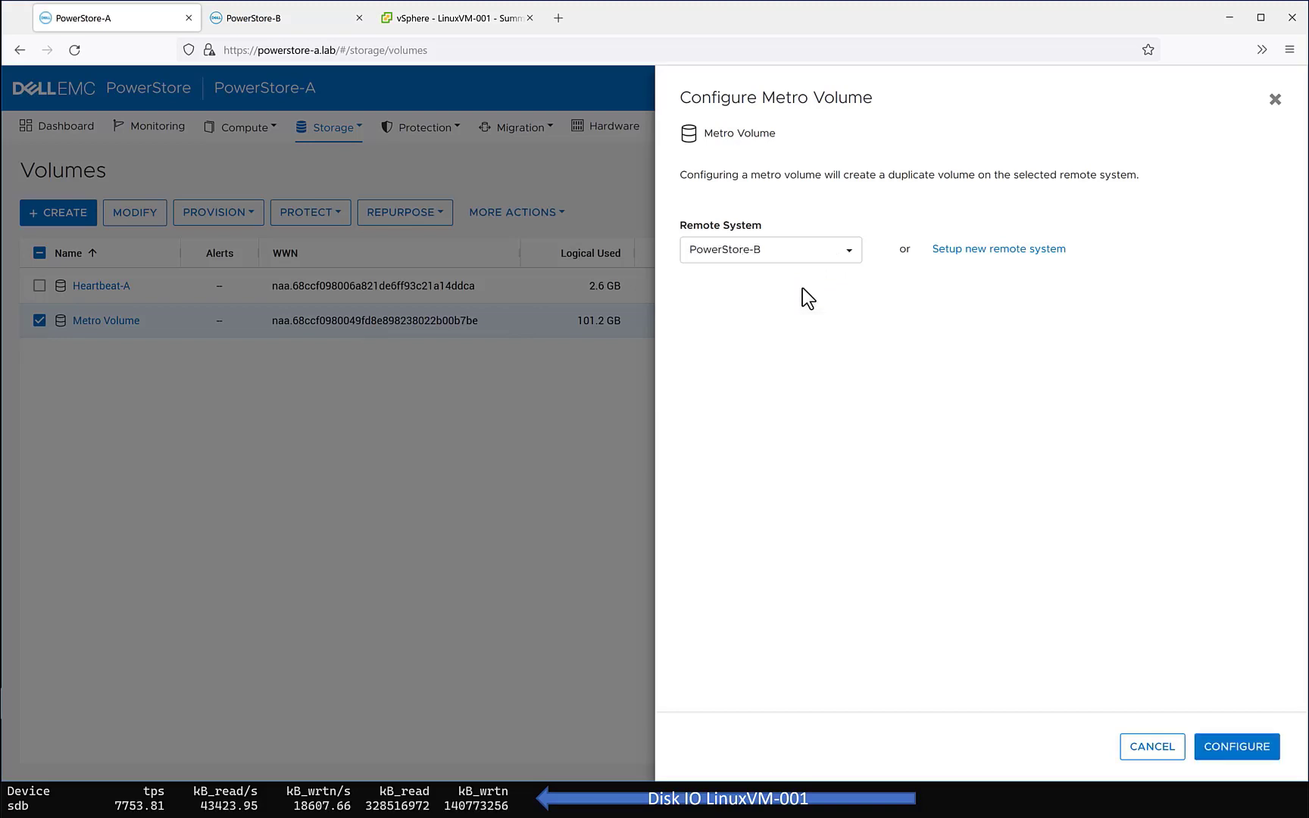
left_click(1217, 742)
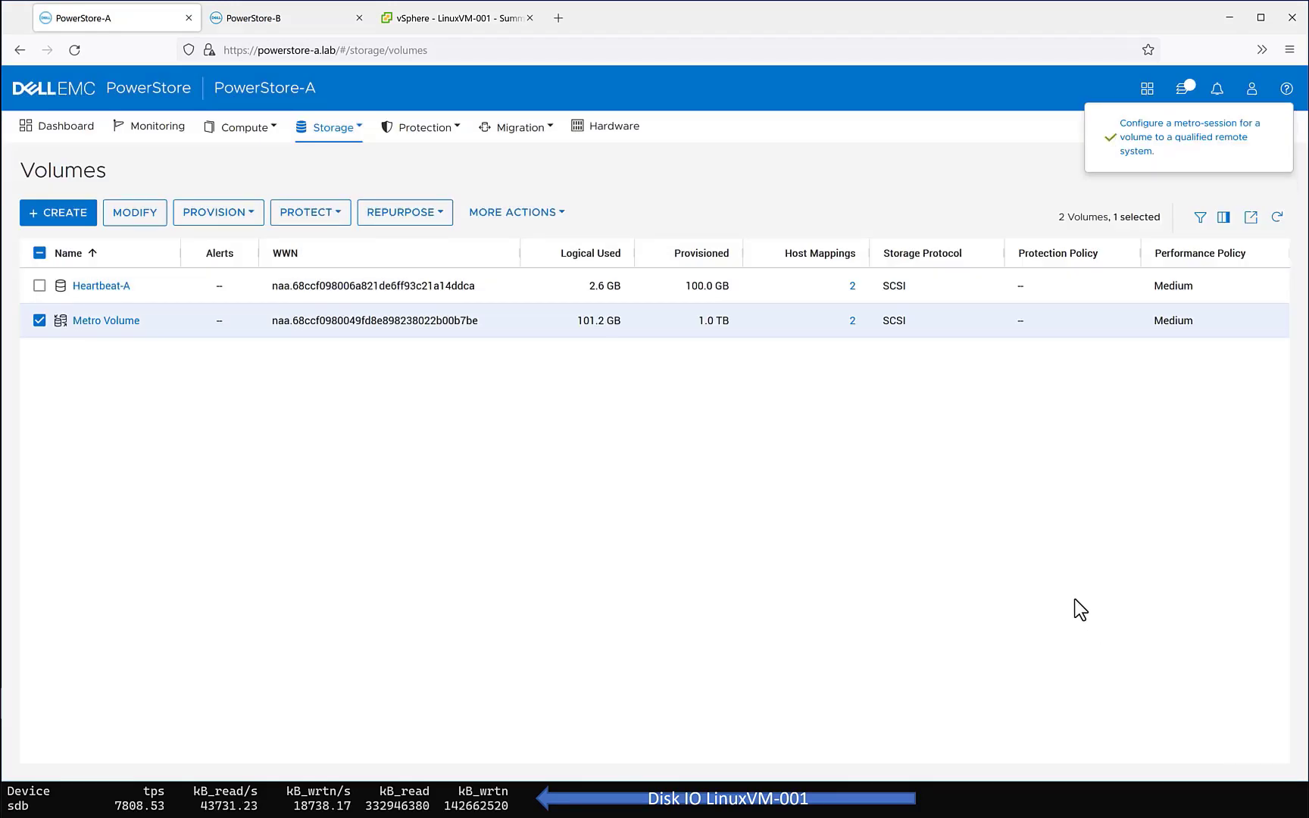
Step: On PowerStore-B, map Metro Volume to both esx-a.lab and esx-b.lab
left_click(297, 18)
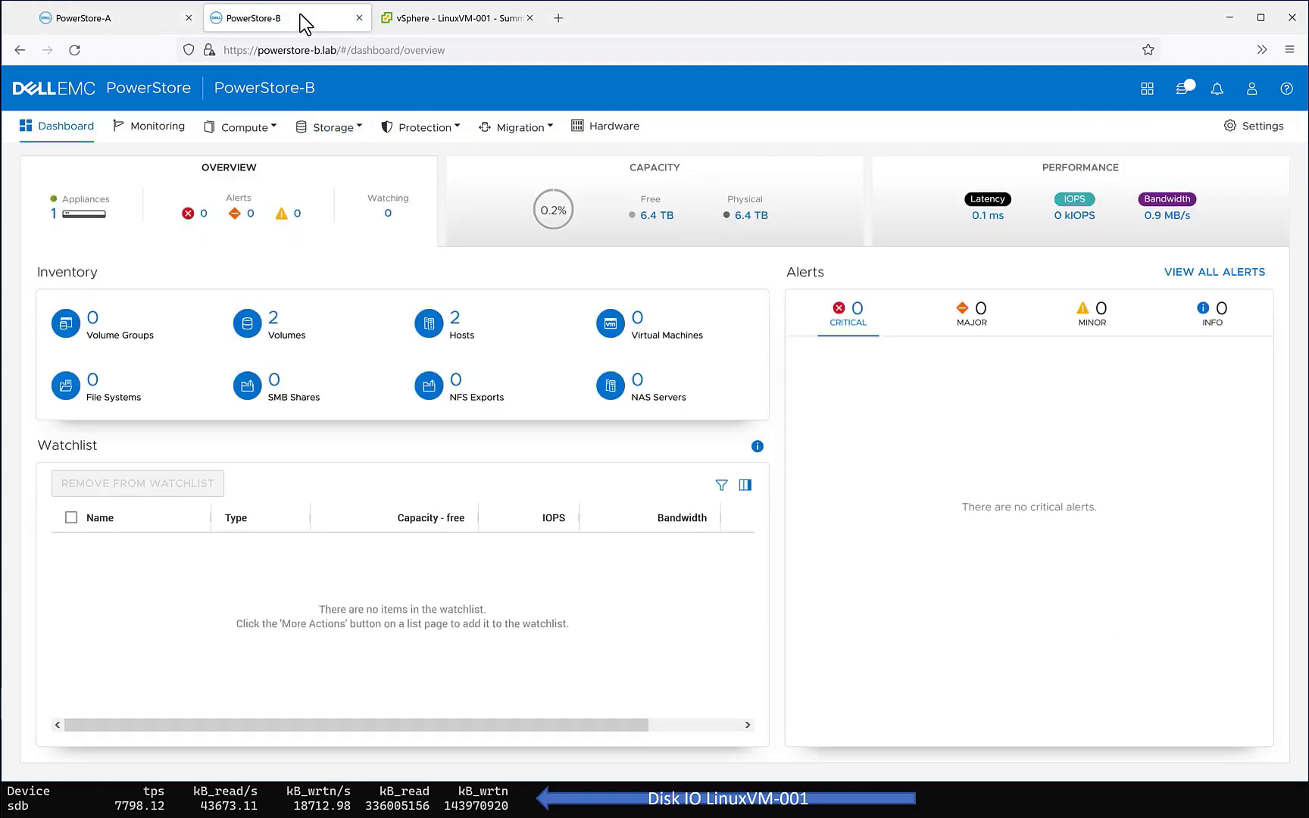
left_click(251, 320)
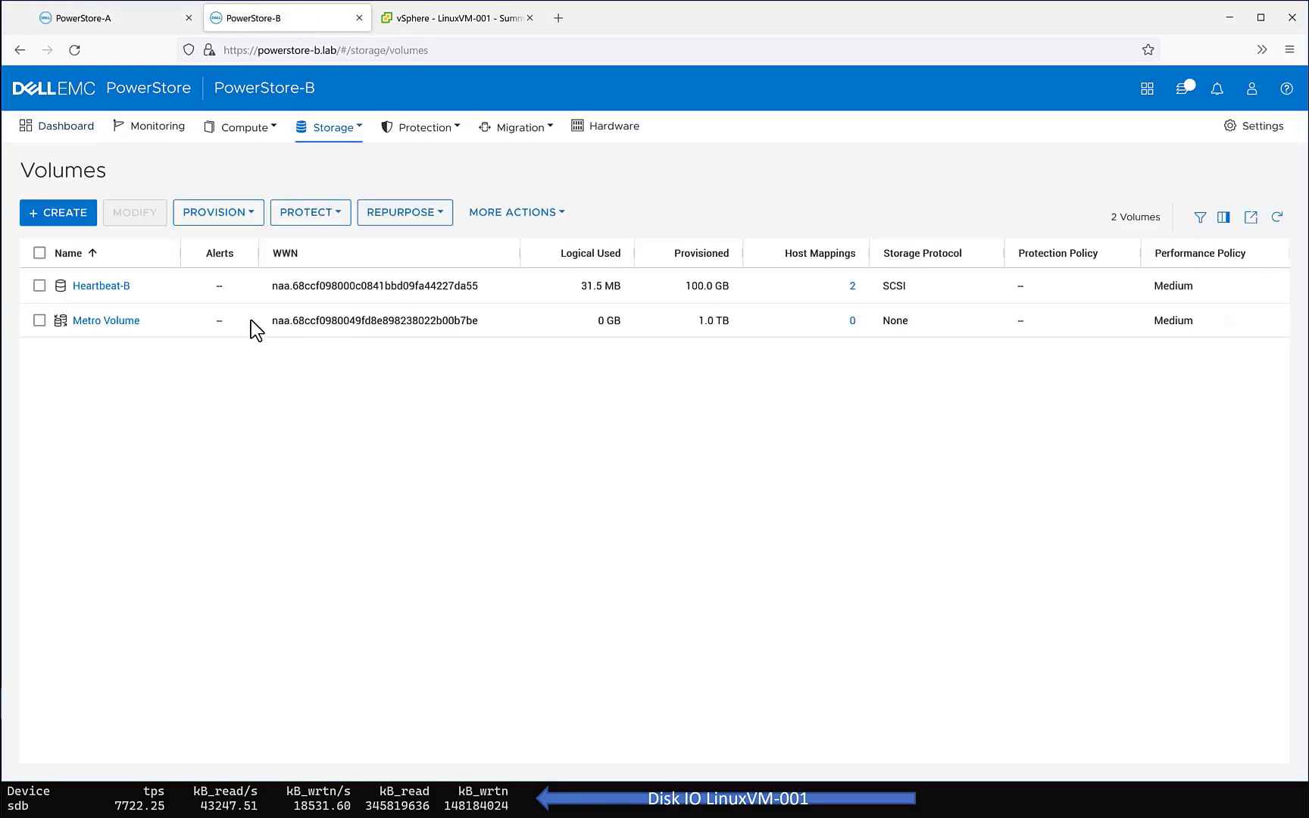
left_click(40, 321)
left_click(202, 221)
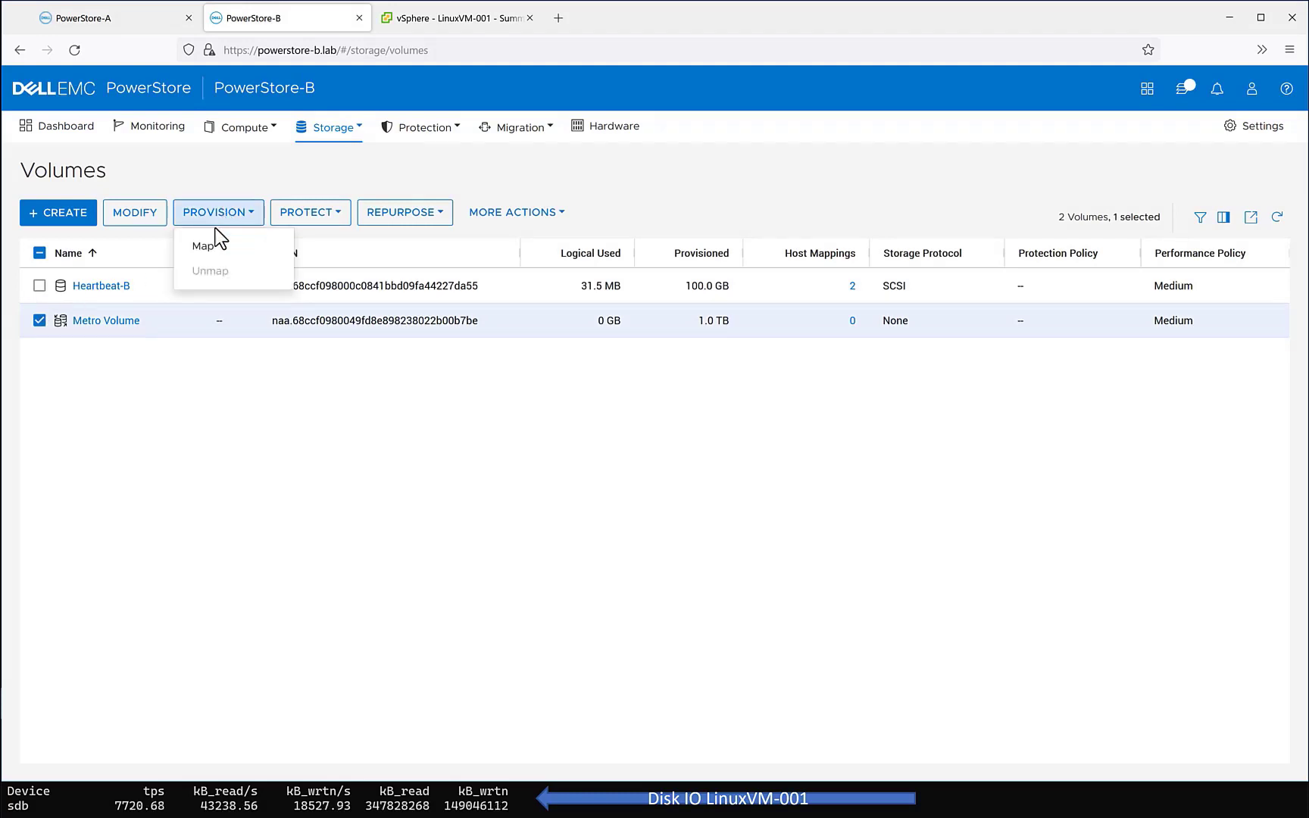
left_click(206, 244)
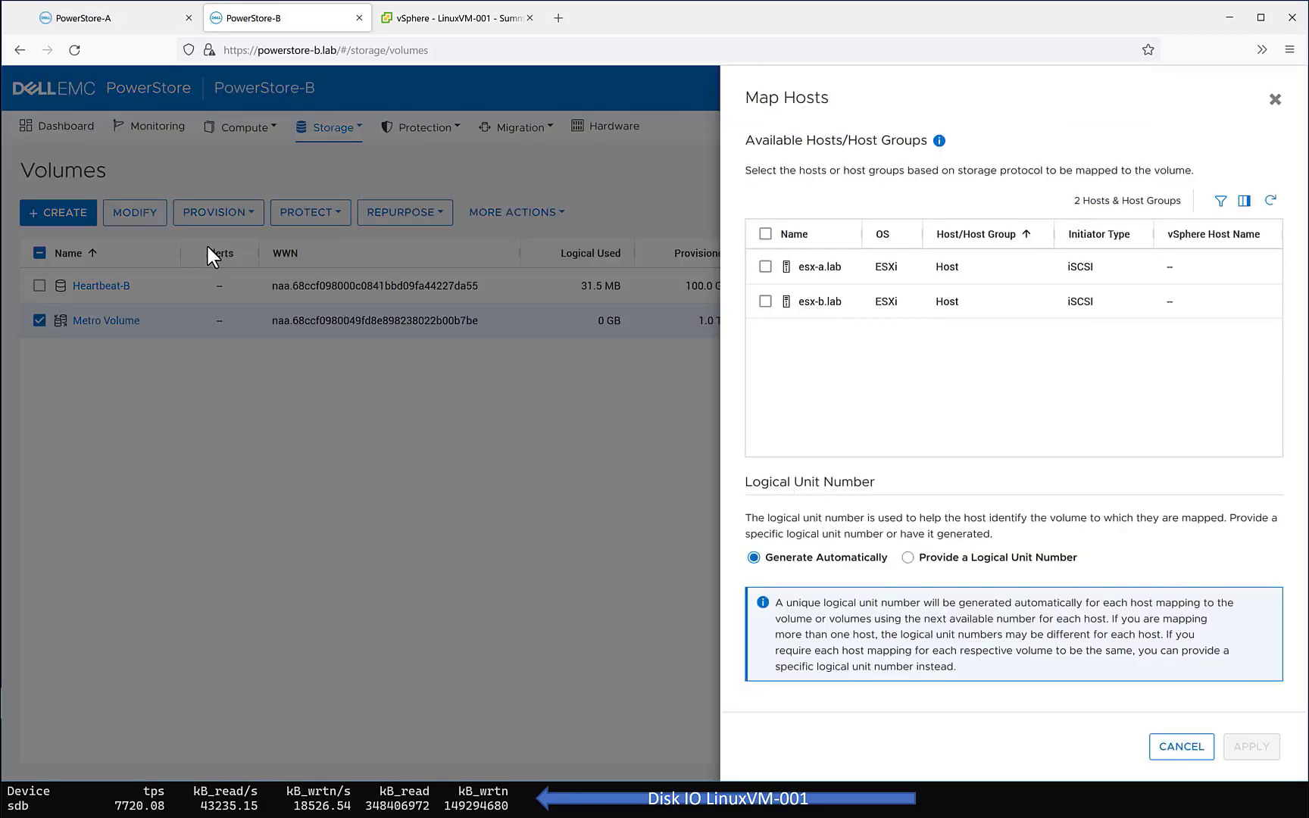
left_click(765, 234)
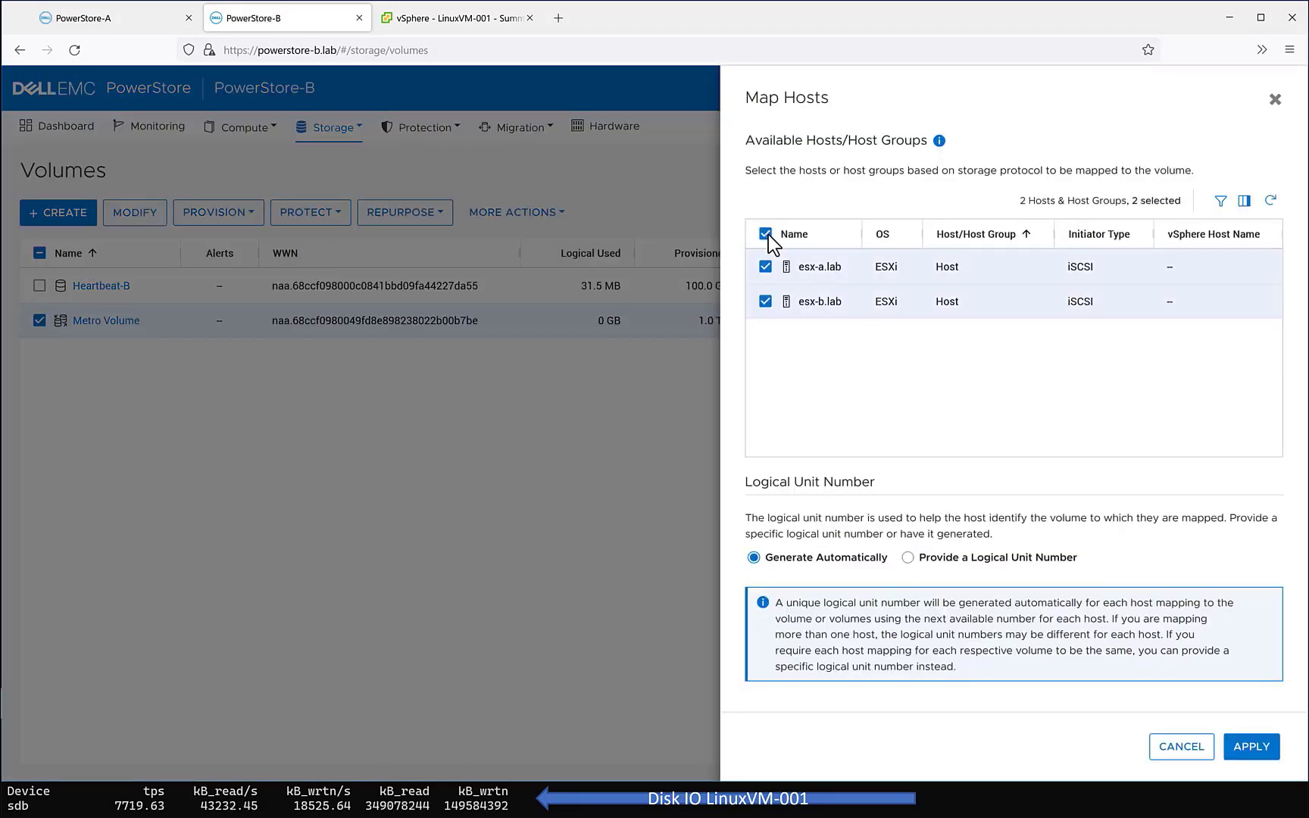
left_click(1242, 753)
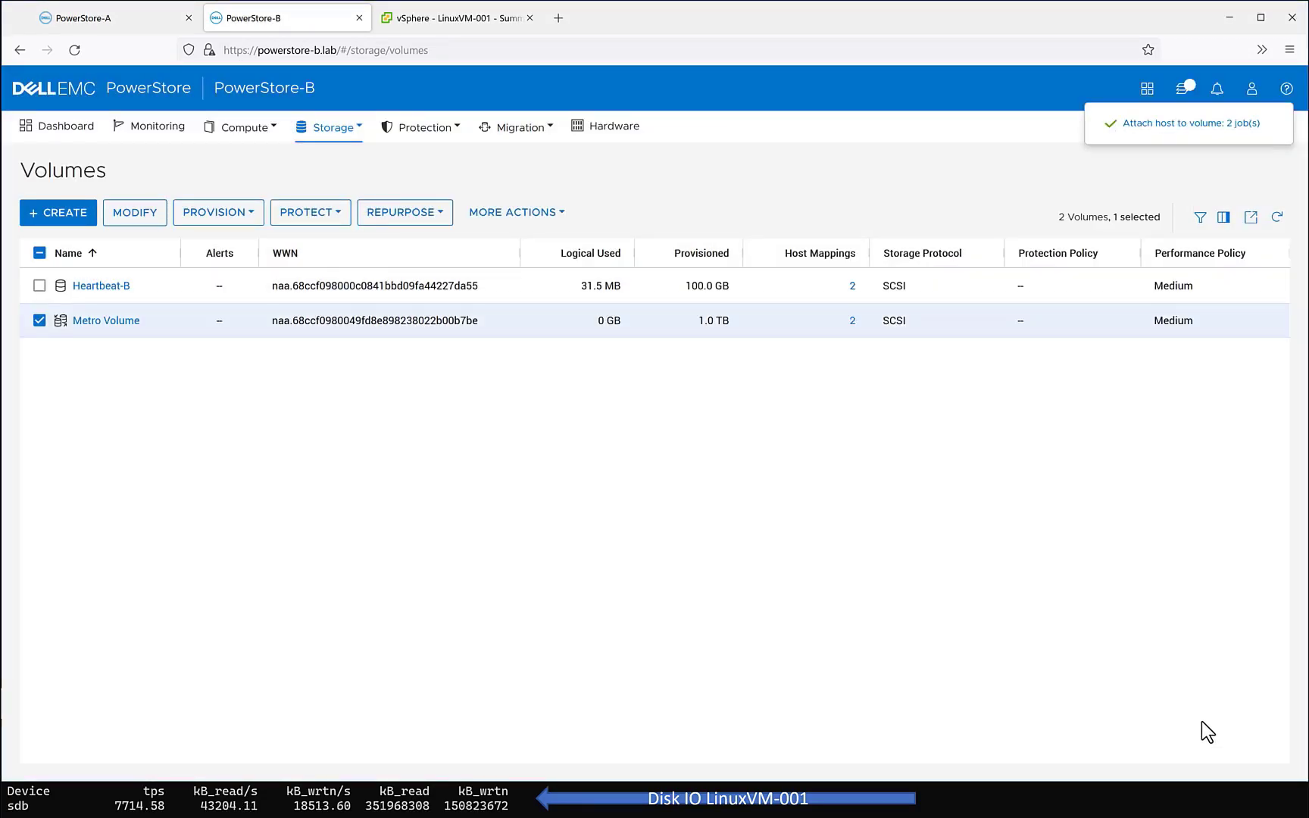
Step: On PowerStore-A, view Metro Volume's protection details showing status Metro Configured
key("ctrl+Page_Up")
left_click(111, 333)
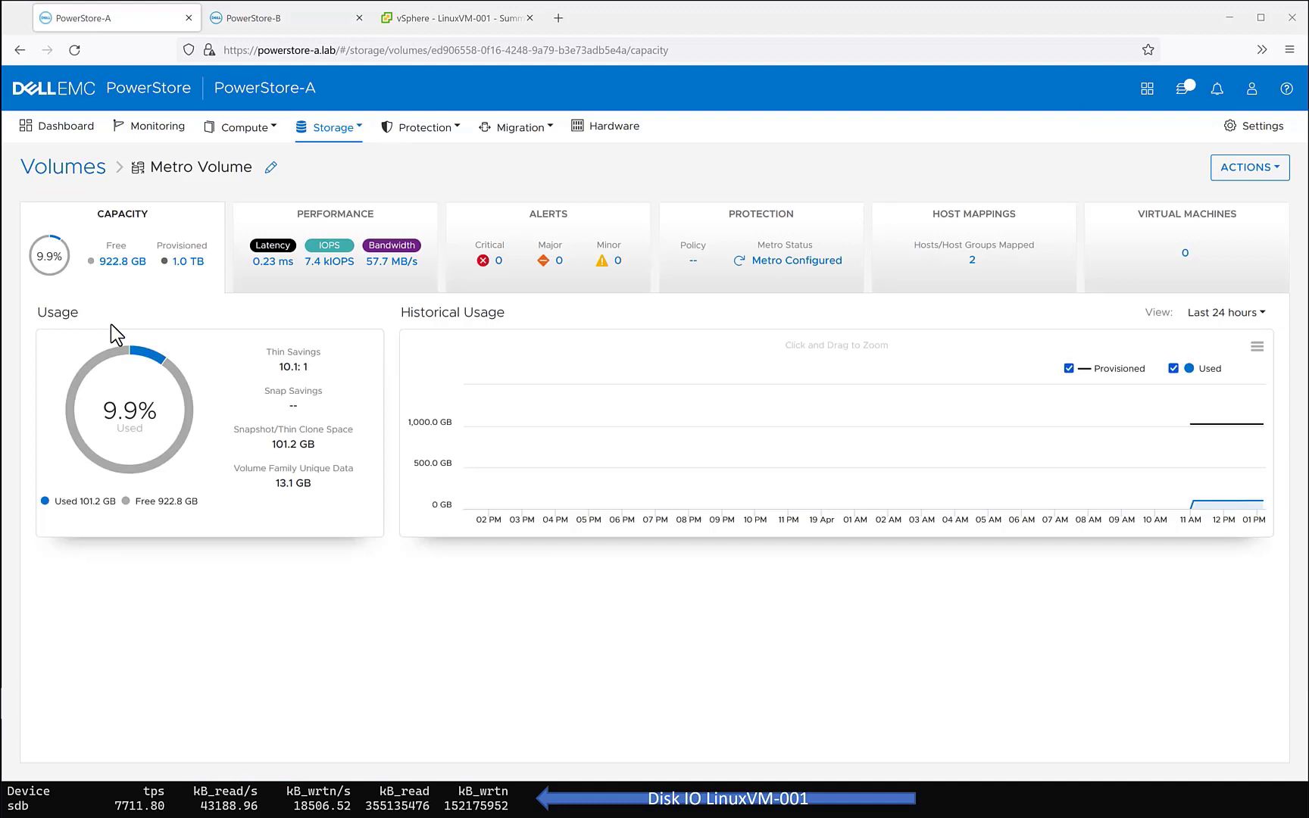
left_click(774, 231)
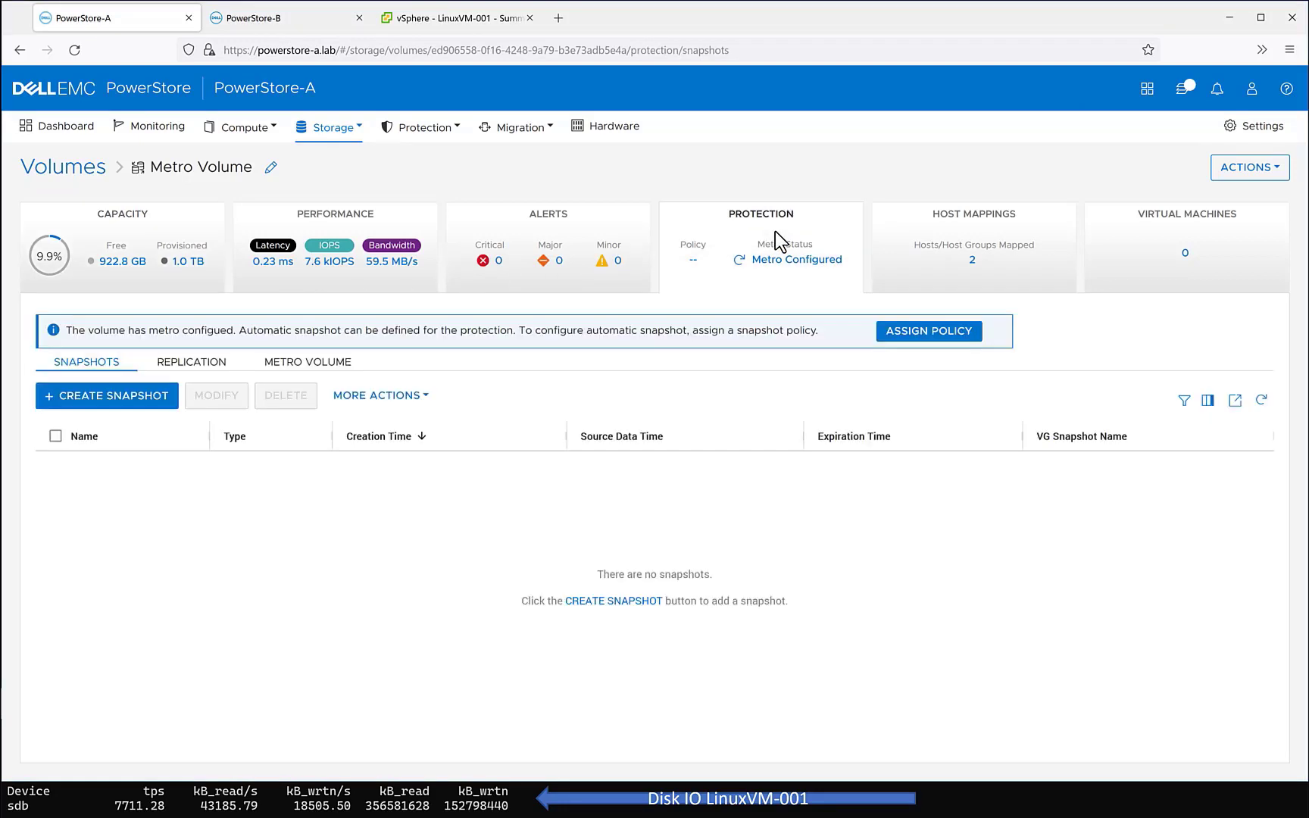
left_click(316, 363)
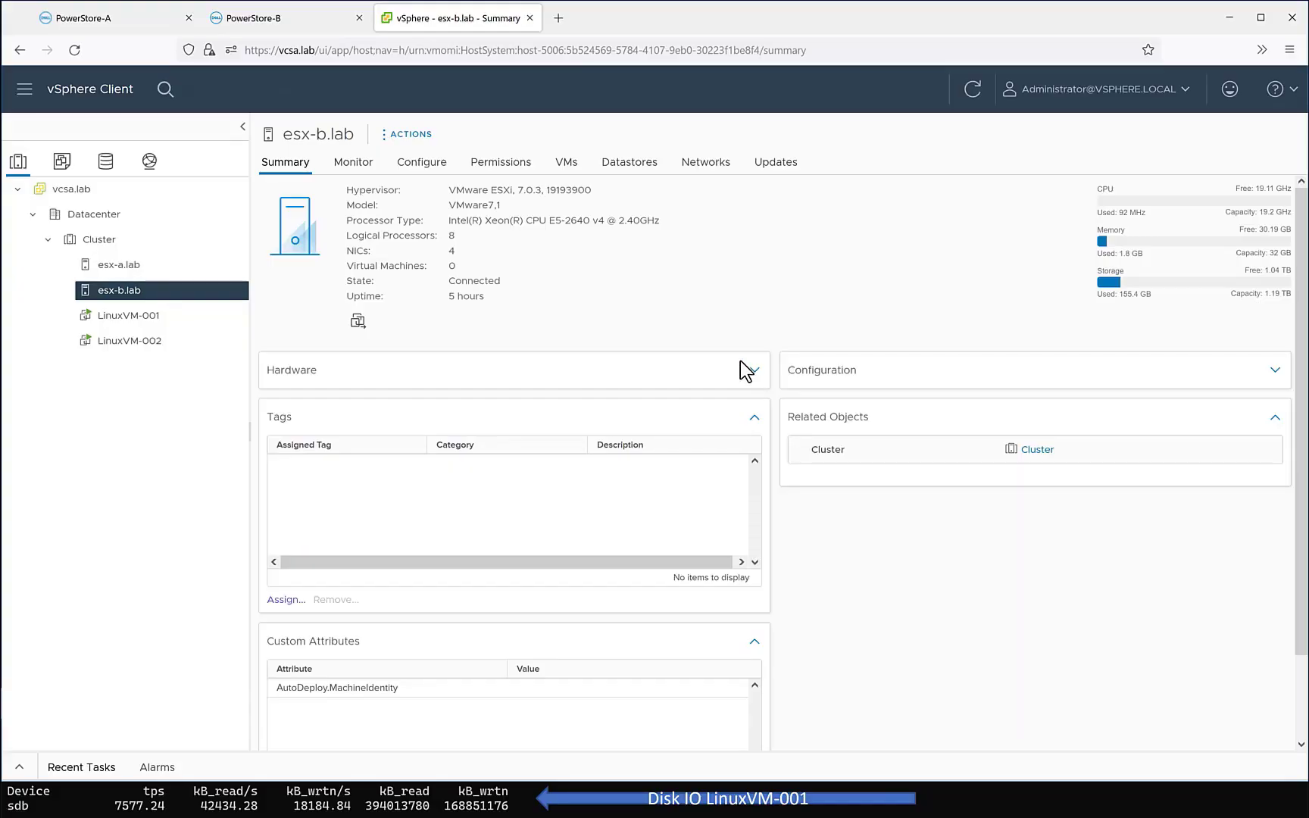
Step: List esx-b.lab's VMs, then view the paths of the 1.00 TB Metro Volume disk
left_click(569, 164)
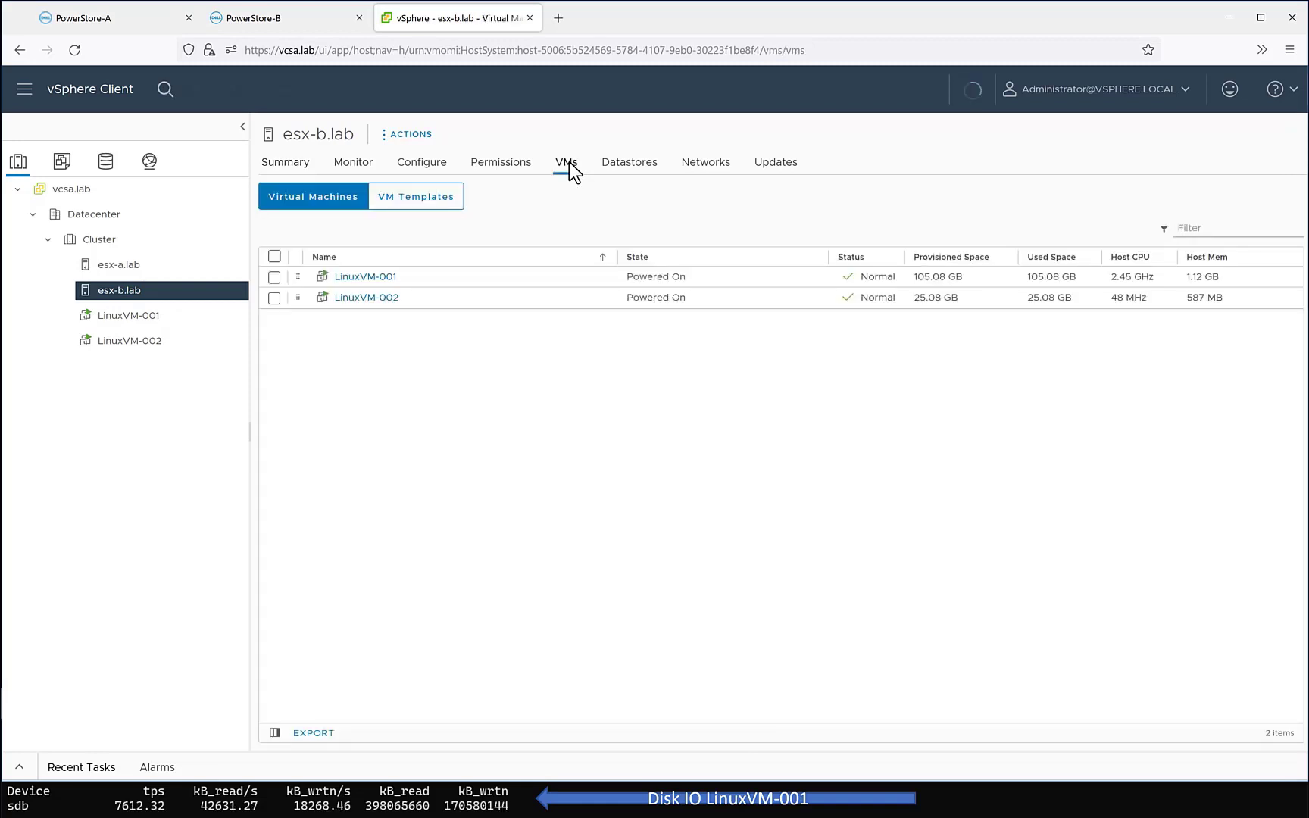
left_click(425, 163)
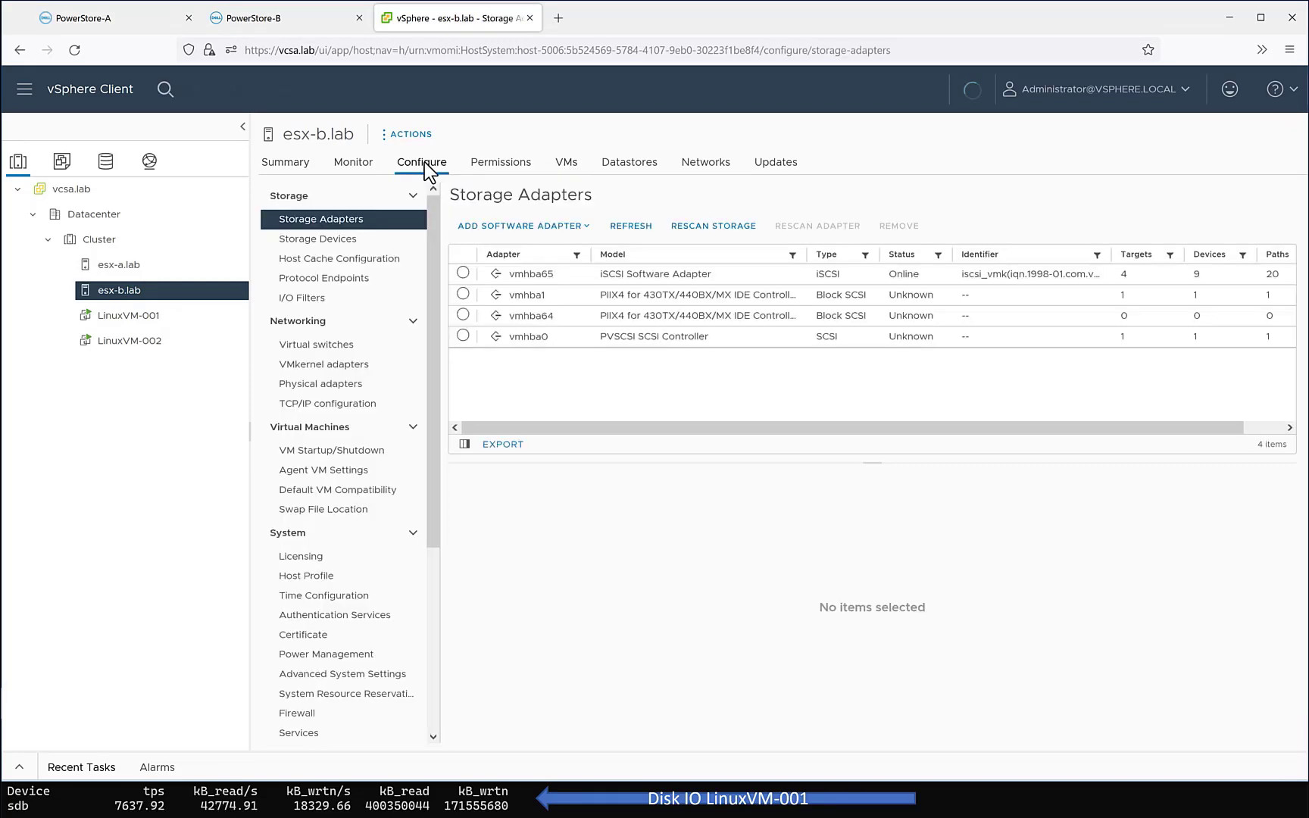
left_click(334, 241)
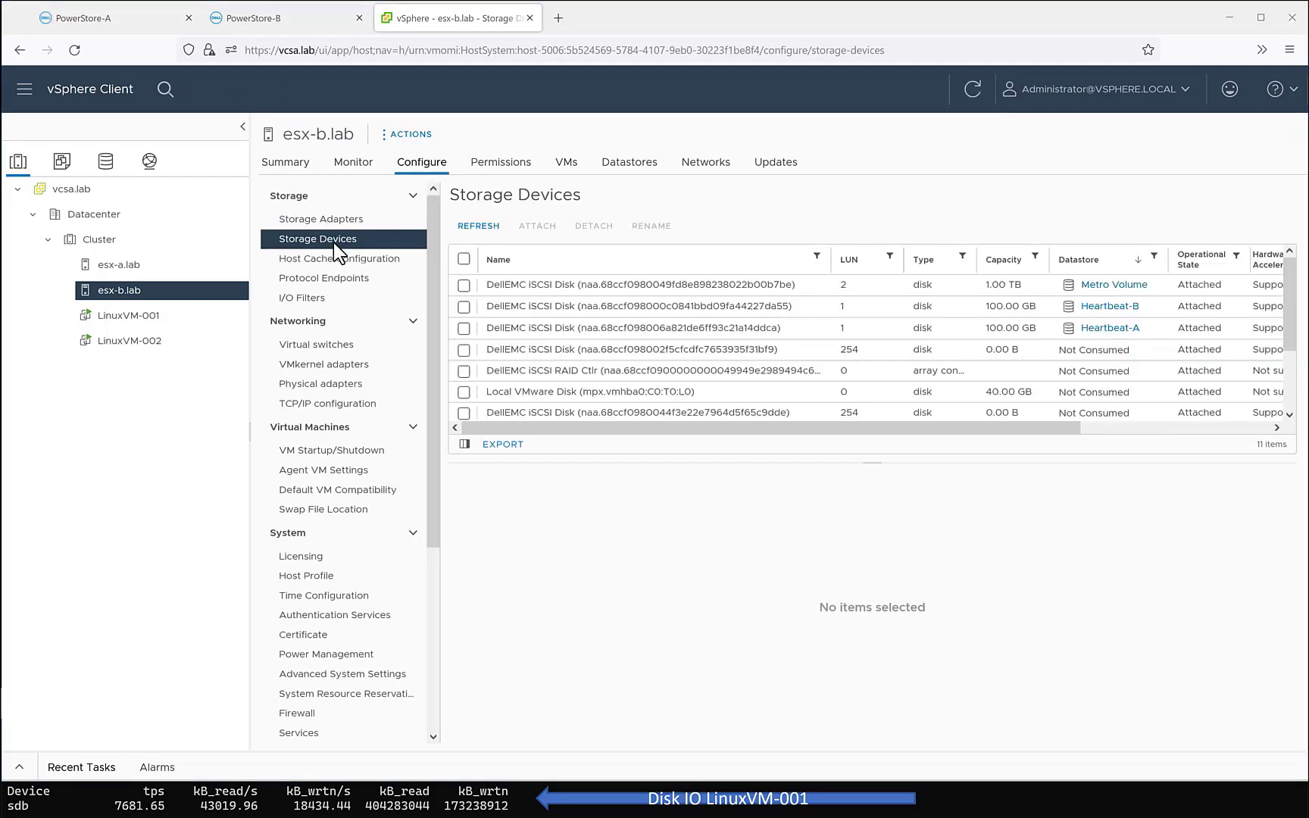
left_click(464, 285)
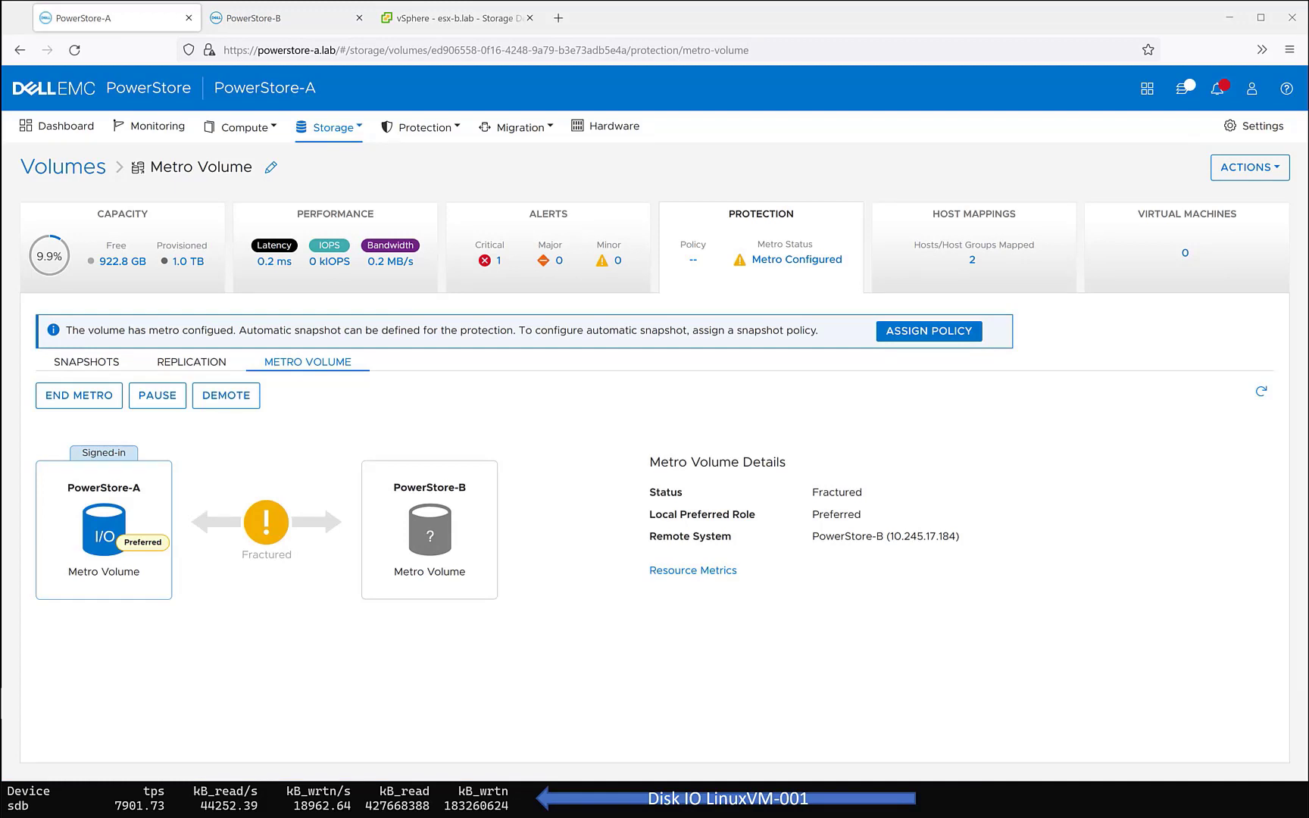
Step: Switch to vSphere to see the Metro Volume disk's two dead paths
left_click(456, 25)
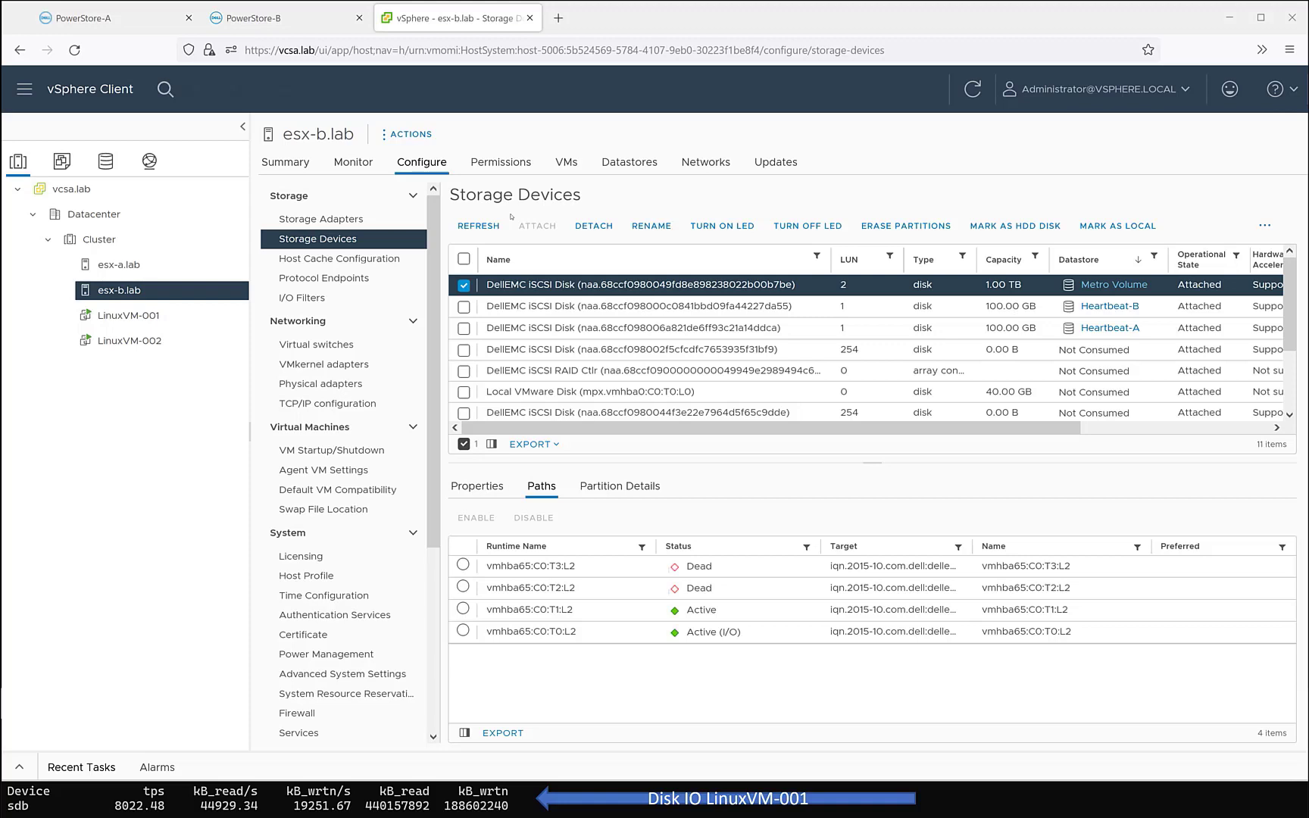
Step: Refresh esx-b.lab's storage devices and confirm all four Metro Volume disk paths are Active
left_click(334, 242)
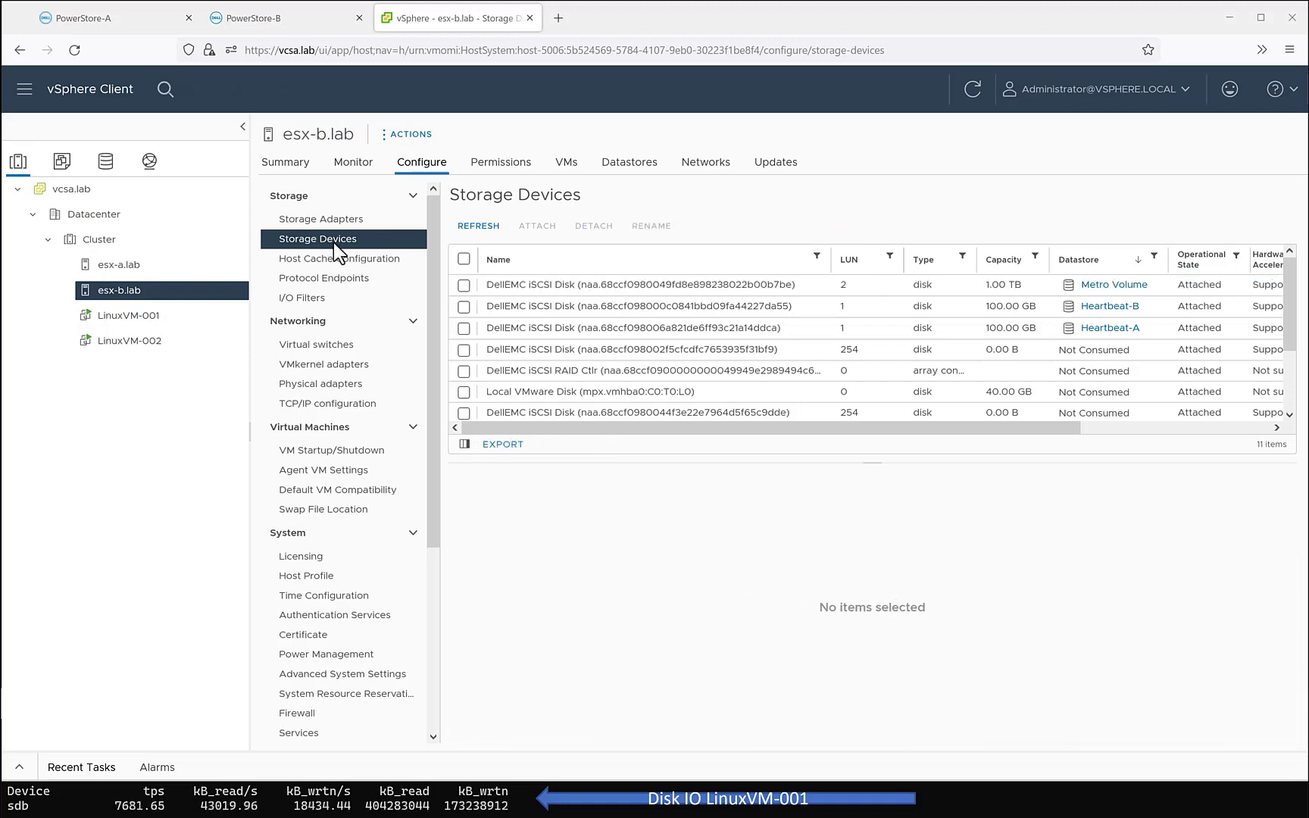
left_click(463, 285)
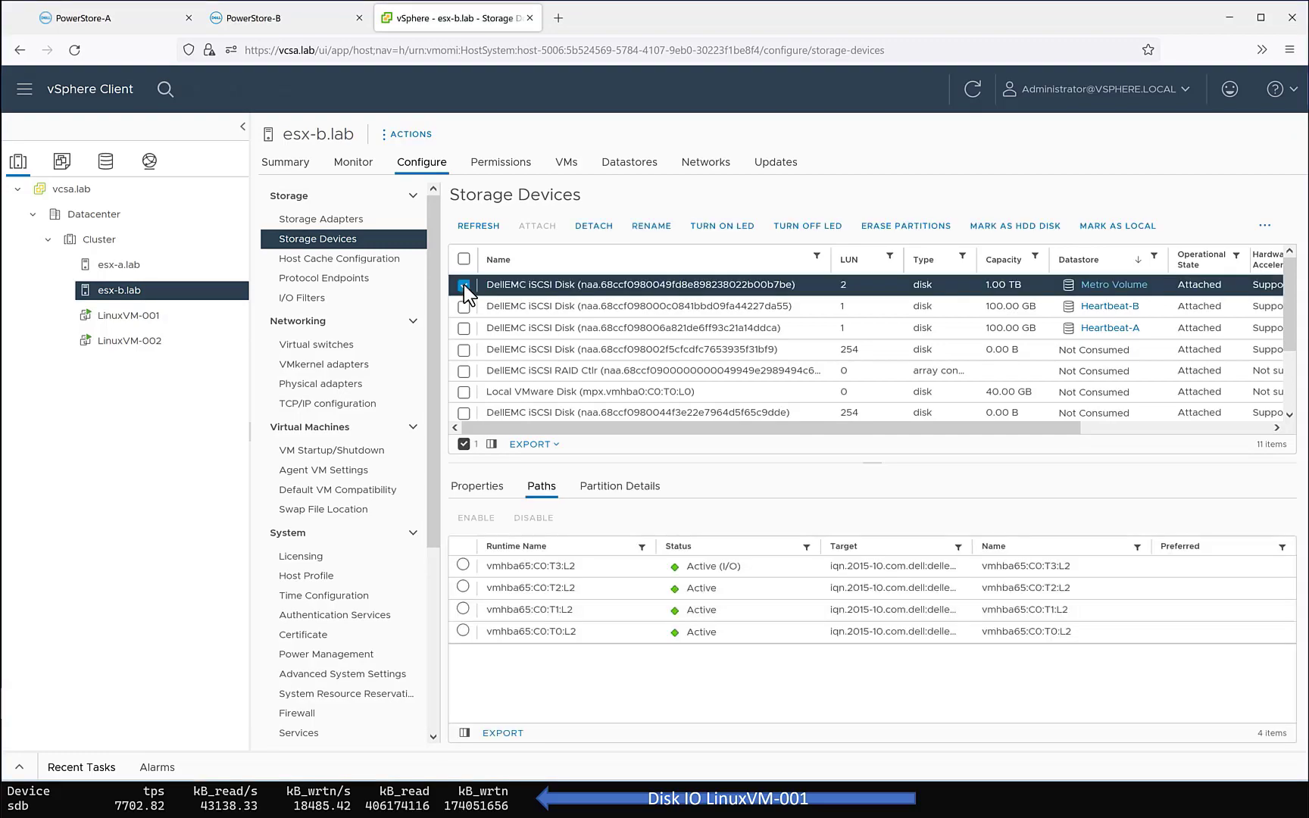